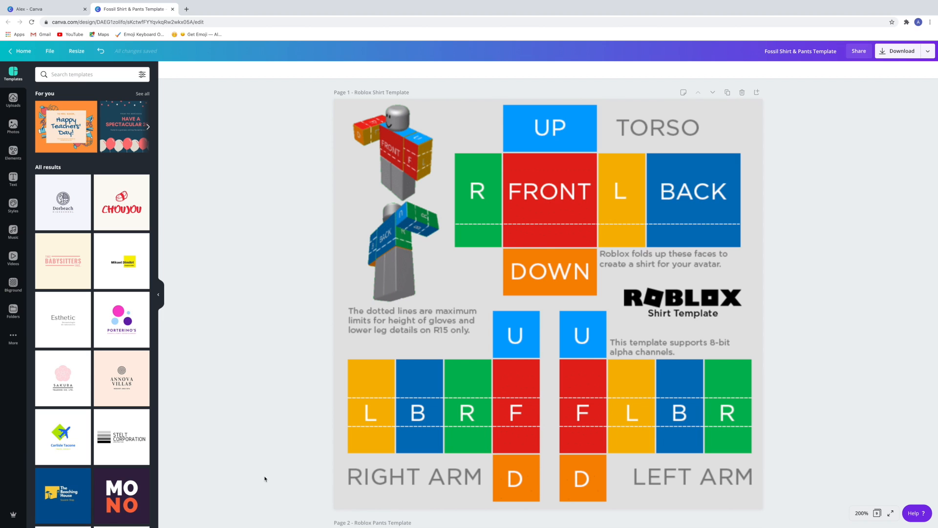
Examine the shirt and pants template pages from the blank Roblox templates through the shaded fossil shirt on page 5
scroll(265, 479, down, 10)
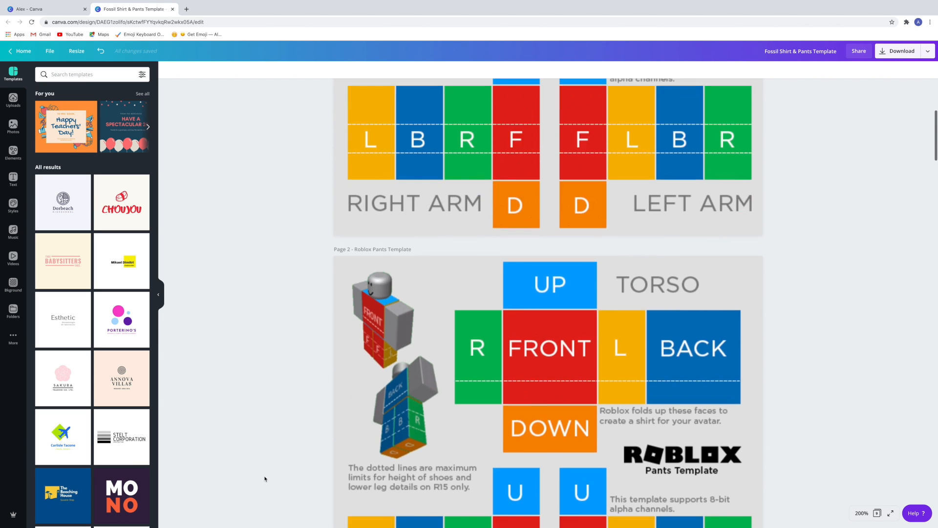
scroll(265, 479, down, 5)
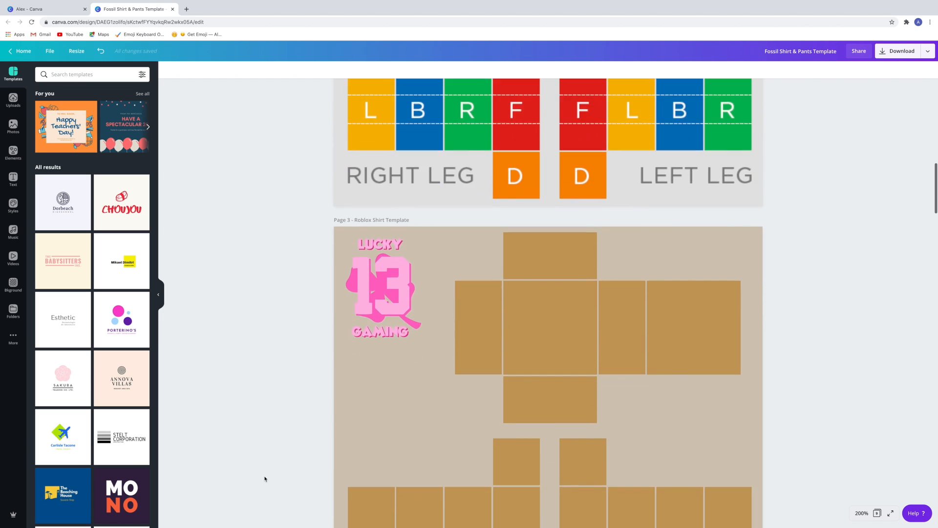
scroll(265, 478, down, 1)
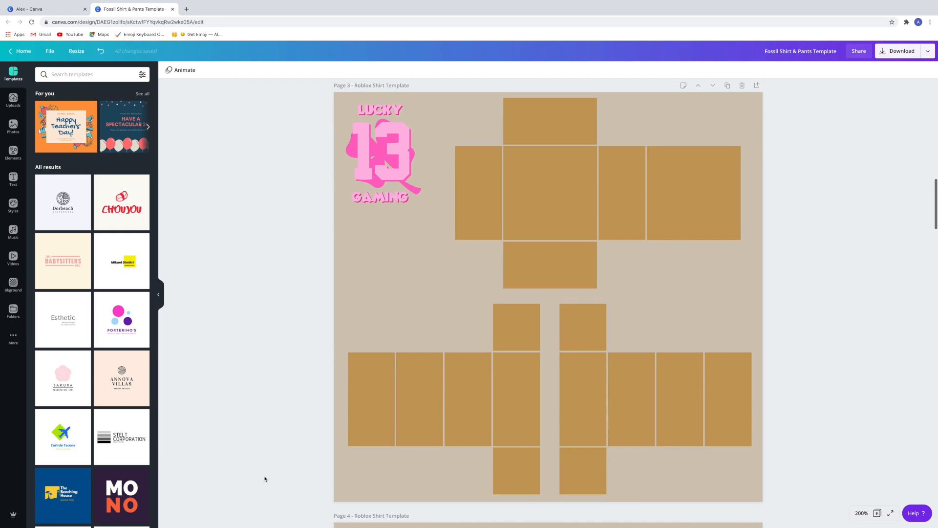
scroll(265, 479, up, 1)
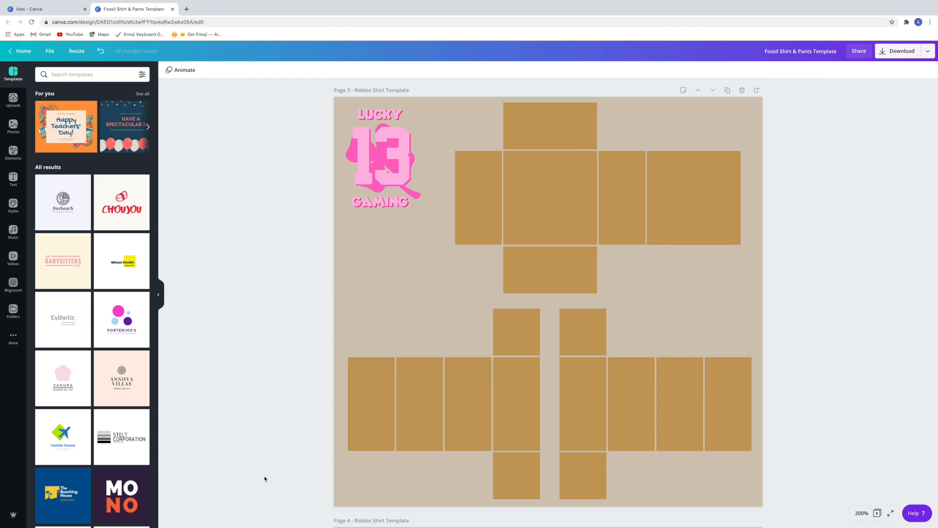
scroll(264, 478, down, 8)
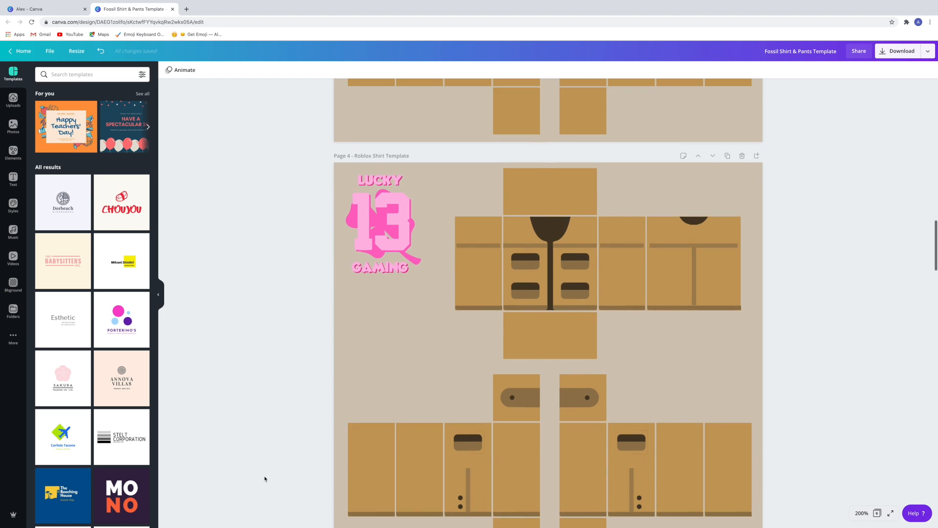
scroll(265, 479, down, 2)
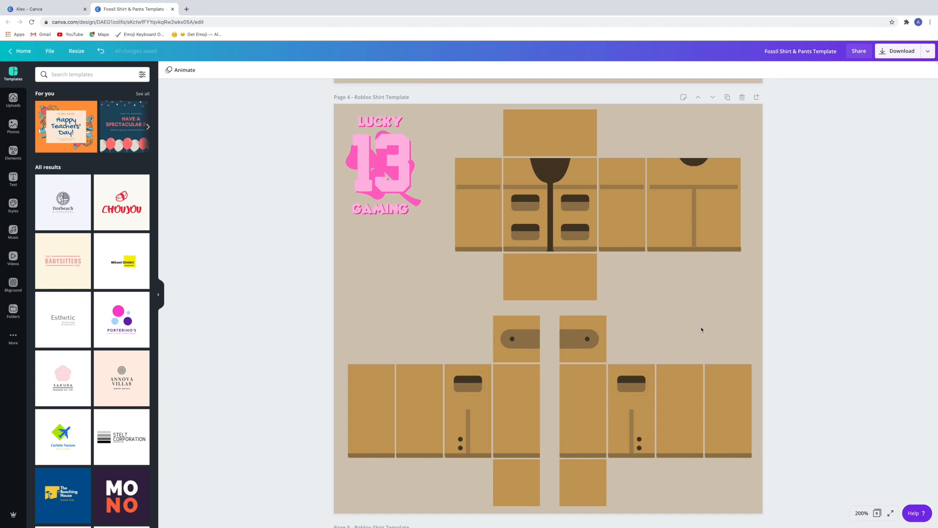
scroll(701, 329, down, 6)
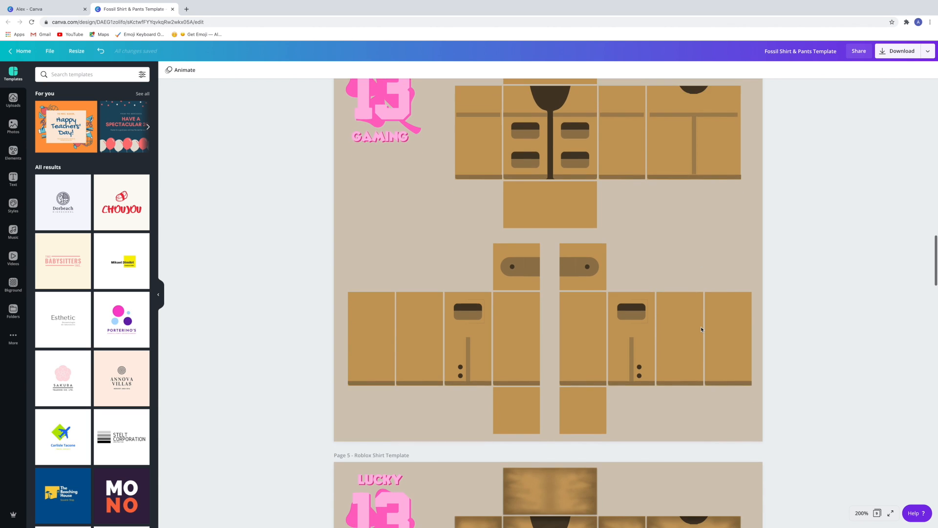
scroll(701, 328, down, 3)
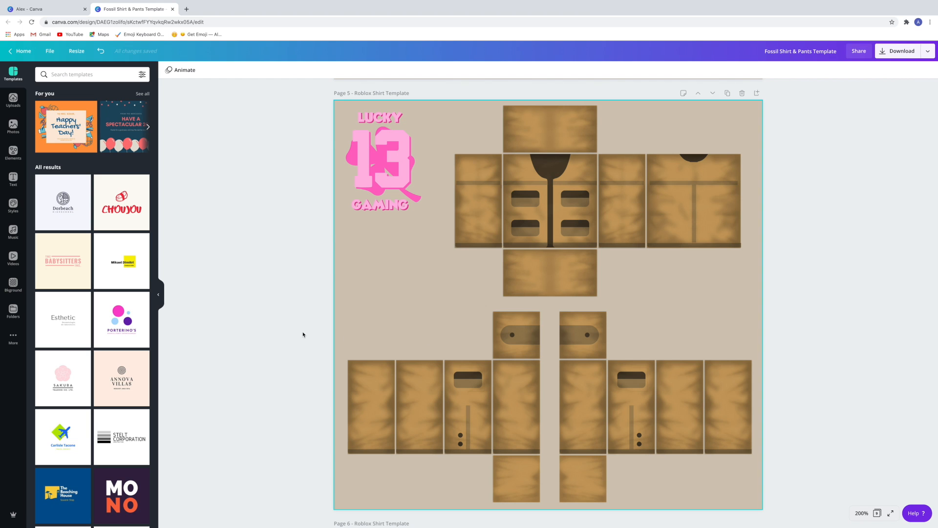
Nudge the shading overlay on page 5 to the right and back into alignment with the shirt pieces
click(409, 383)
key(shift+Right)
key(shift+Right)
key(shift+Right)
key(shift+Right)
key(shift+Right)
key(shift+Right)
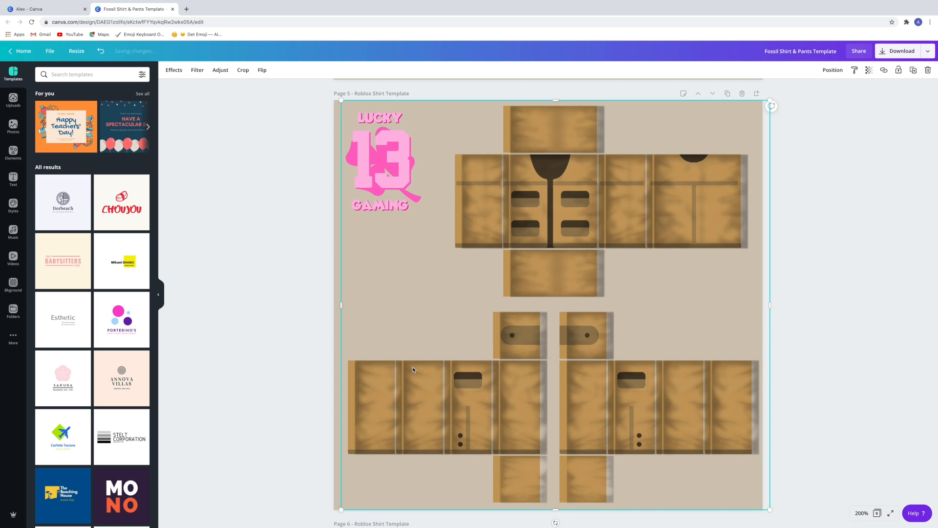
key(shift+Left)
key(shift+Left)
key(shift+Left)
key(shift+Left)
key(shift+Left)
key(shift+Left)
key(shift+Left)
key(shift+Left)
key(shift+Left)
key(shift+Left)
key(shift+Left)
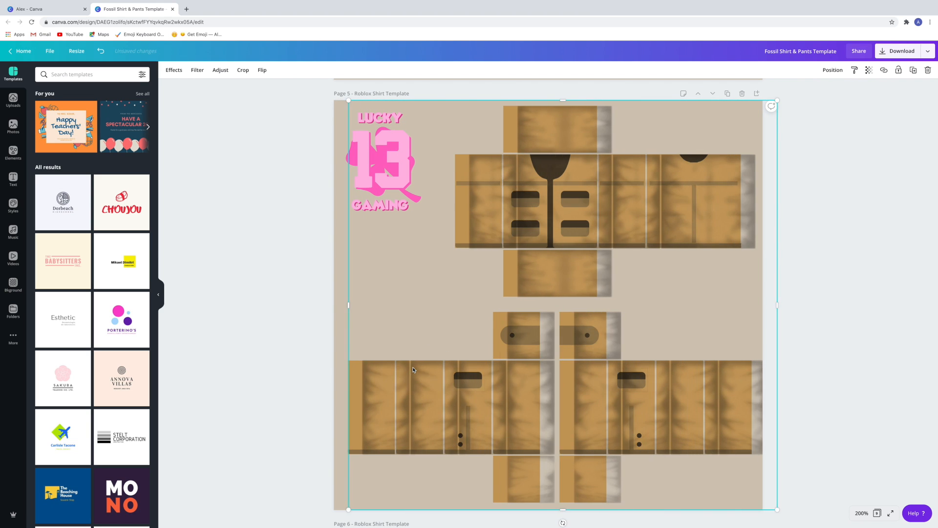
key(shift+Right)
key(shift+Right)
key(shift+Right)
key(shift+Right)
key(shift+Right)
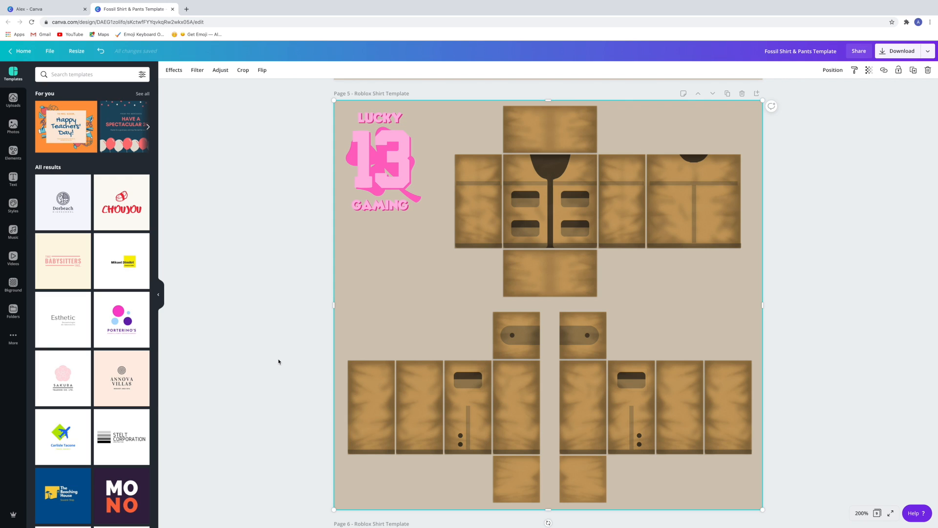
Examine the short-sleeved shirt on page 6 and the plain and shaded pants on pages 7 and 8
scroll(279, 361, down, 7)
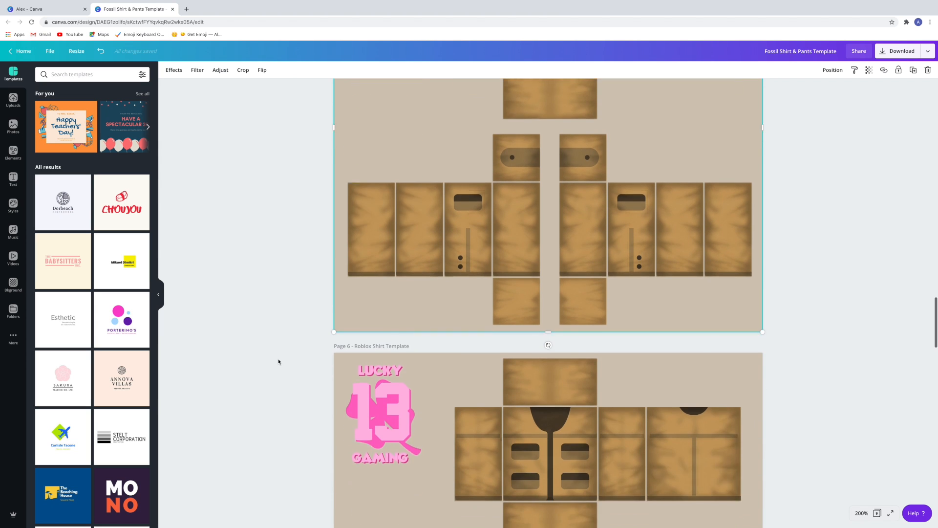
scroll(279, 361, down, 2)
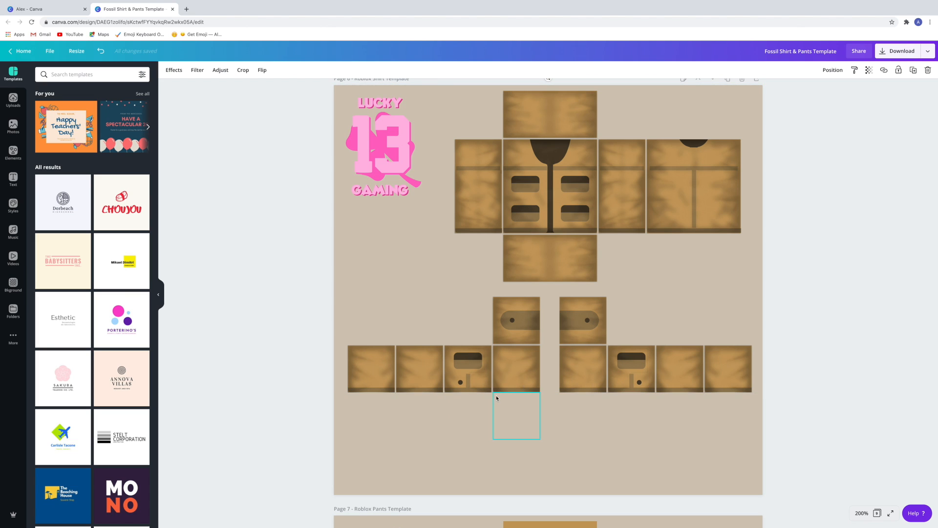
scroll(496, 395, down, 5)
scroll(496, 398, down, 3)
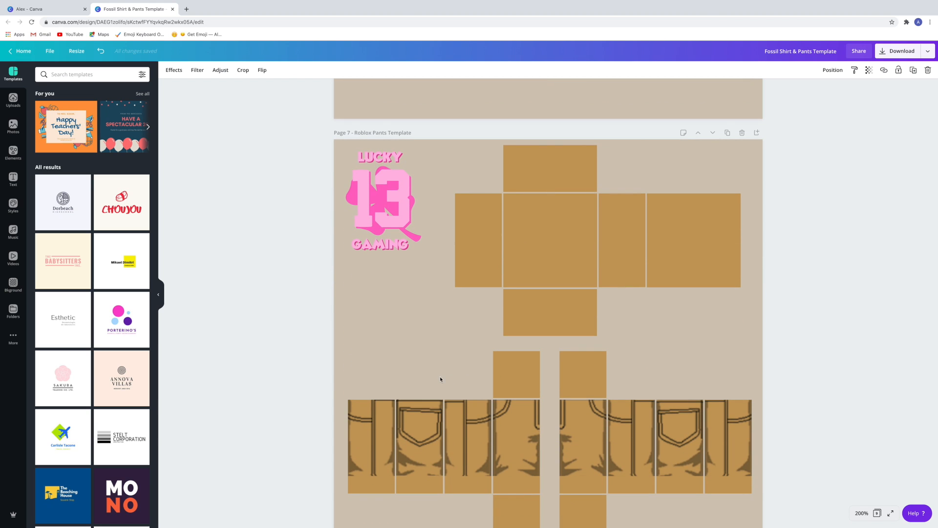
scroll(440, 379, down, 1)
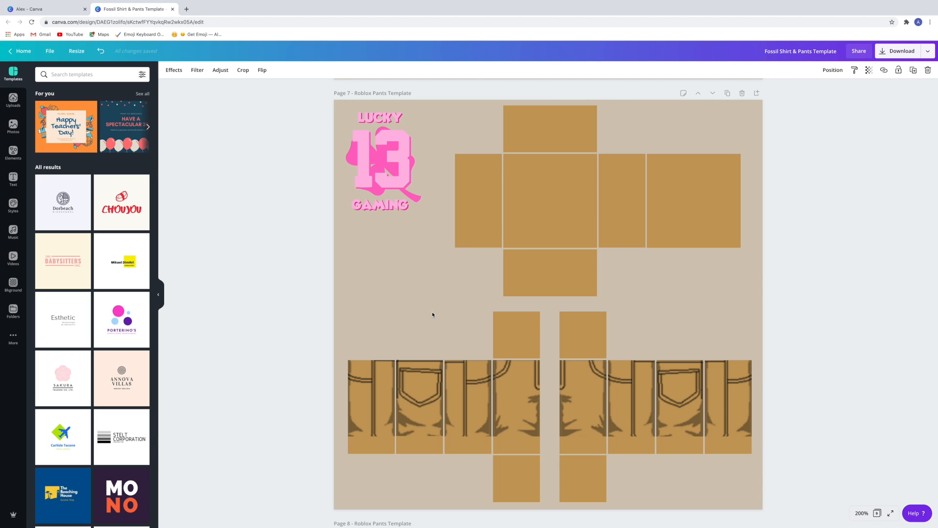
scroll(433, 314, down, 10)
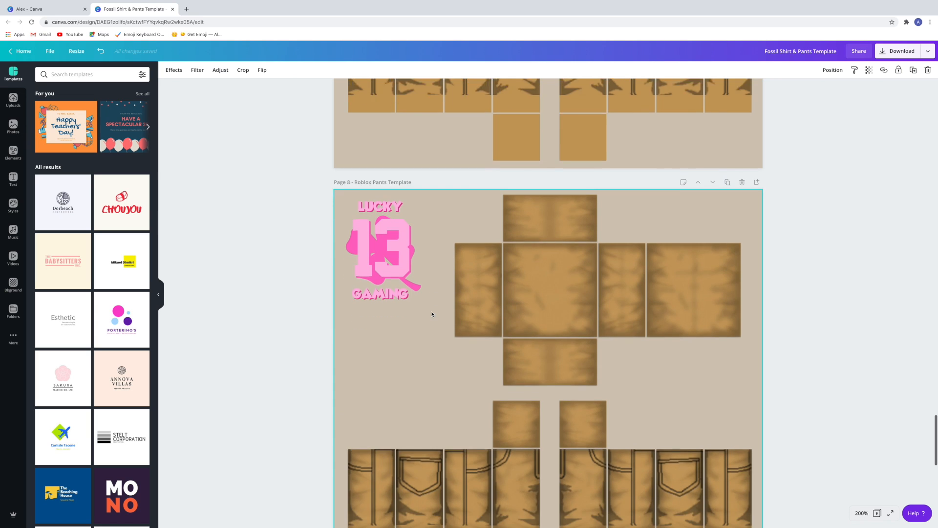
scroll(432, 315, down, 1)
scroll(432, 314, up, 1)
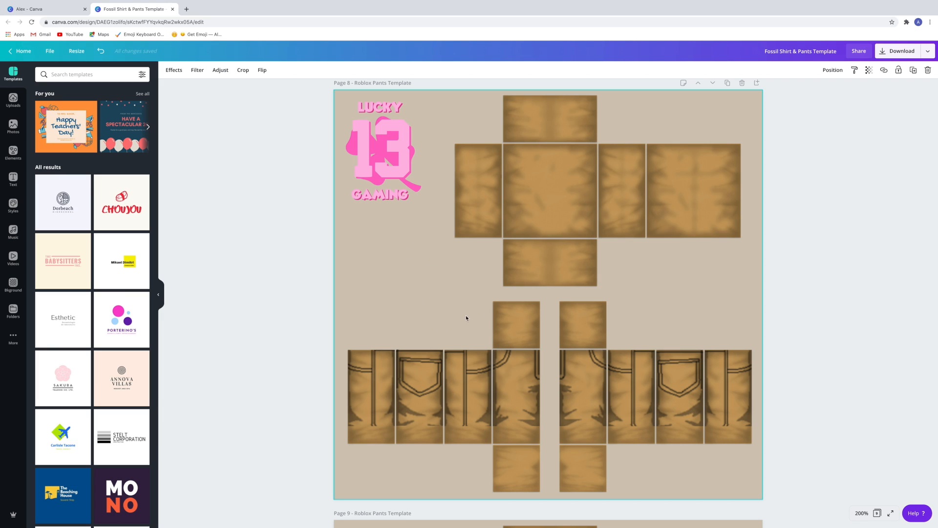
Nudge the shading overlay on page 8 to the right and back into alignment with the pants pieces
click(438, 316)
key(shift+Right)
key(shift+Right)
key(shift+Right)
key(shift+Right)
key(shift+Left)
key(shift+Left)
key(shift+Left)
key(shift+Left)
Examine the finished pants design with boots on page 9
scroll(444, 324, down, 8)
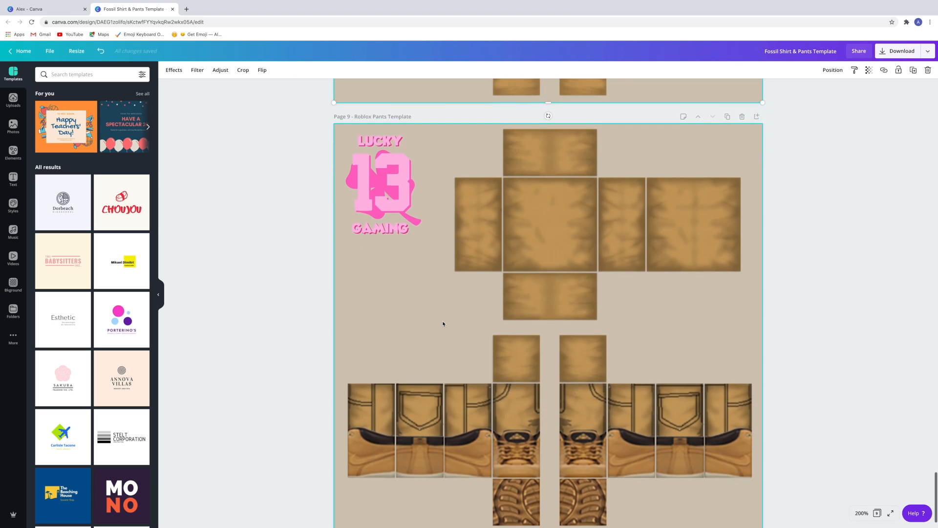
scroll(443, 323, down, 1)
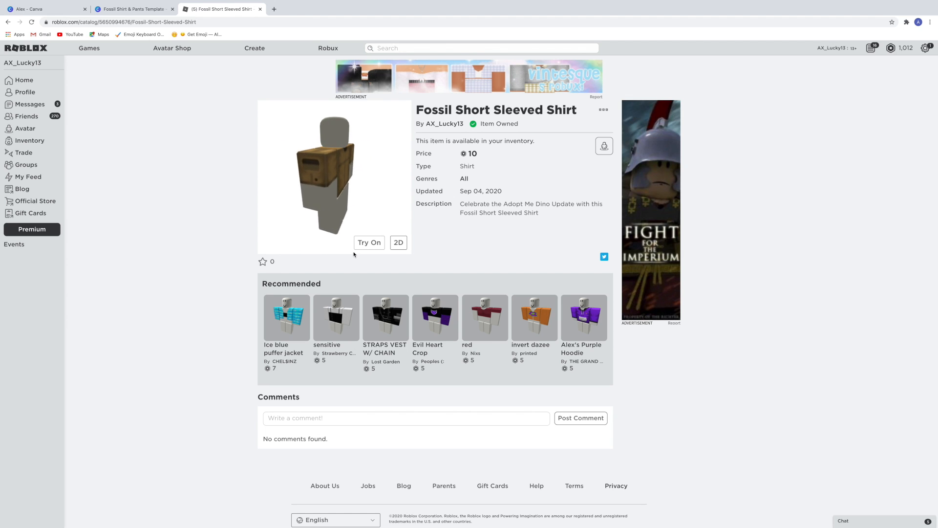
On the Roblox catalog site, try on the Fossil Short Sleeved Shirt and inspect the avatar with the Fossil Trousers & Boots in 3D
click(371, 243)
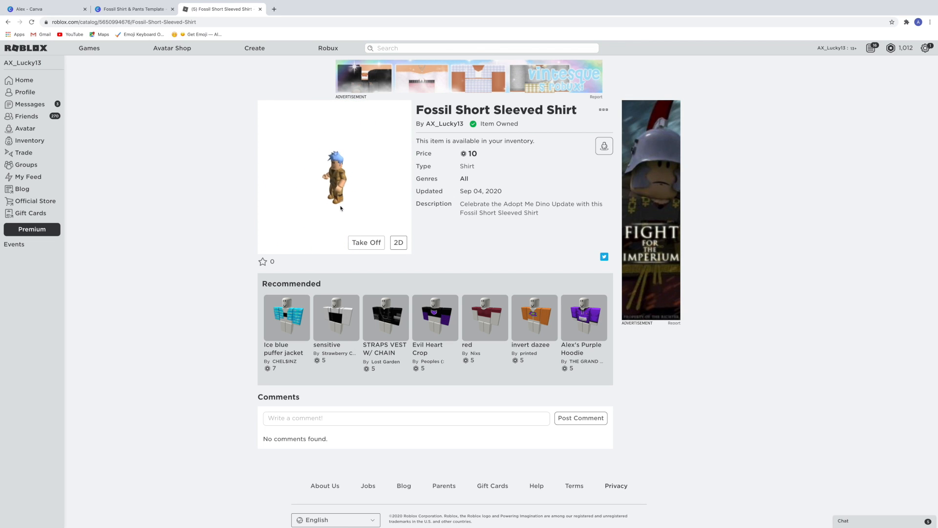
scroll(341, 208, up, 5)
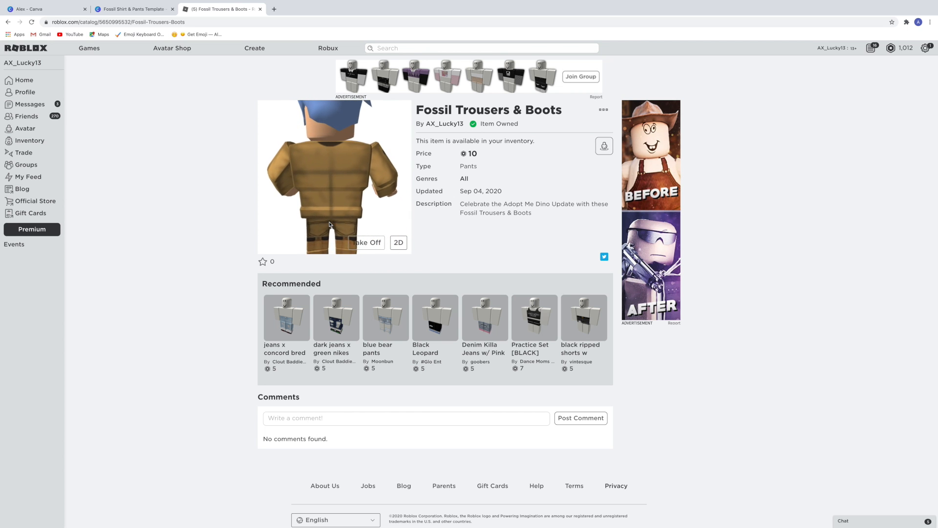
drag(330, 216, 379, 213)
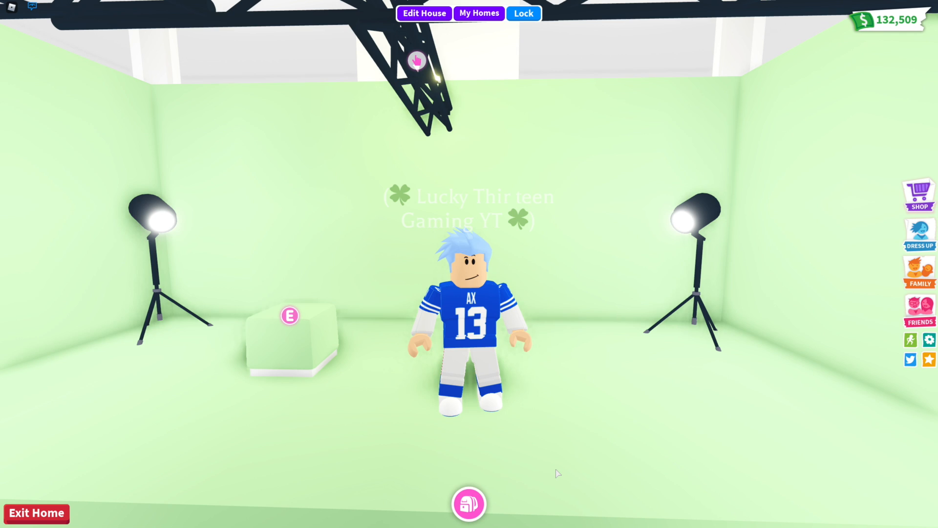
In Adopt Me, examine the avatar's blue number 13 jersey outfit from all sides
key(Right)
key(Right)
key(Right)
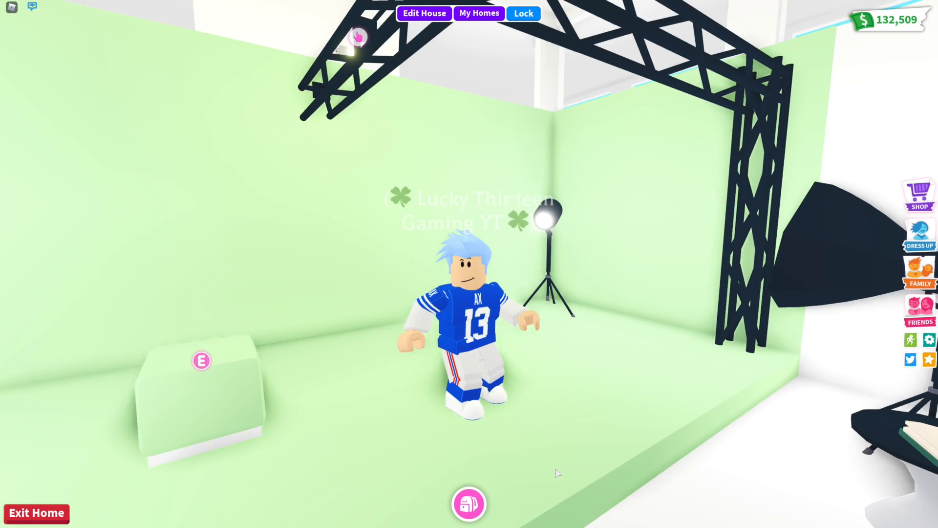
key(Right)
key(Right)
key(Right)
key(Right)
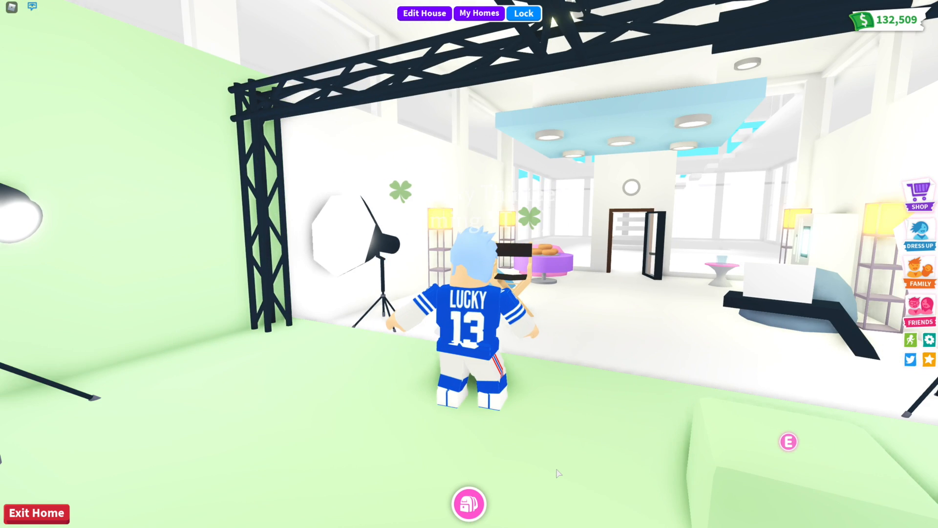
key(Right)
key(Right)
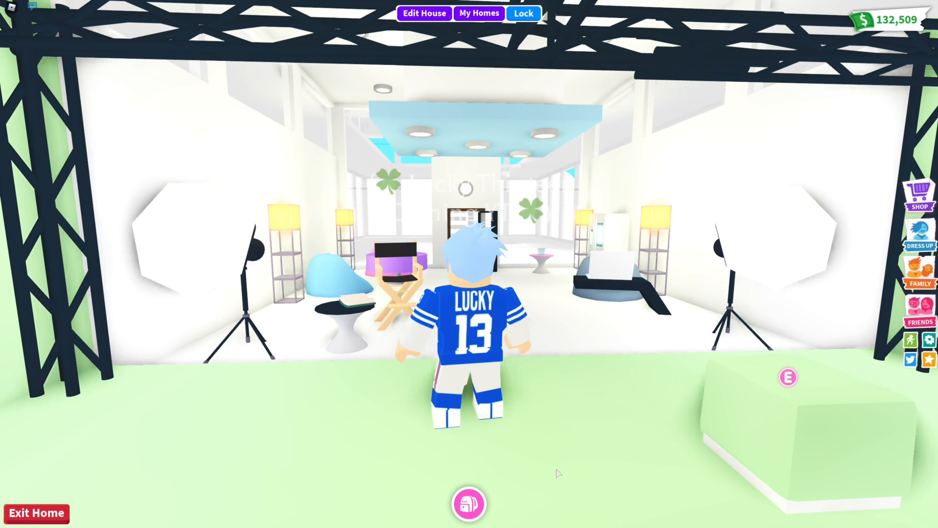
key(Right)
key(Right)
key(Right)
key(Right)
key(Right)
key(Right)
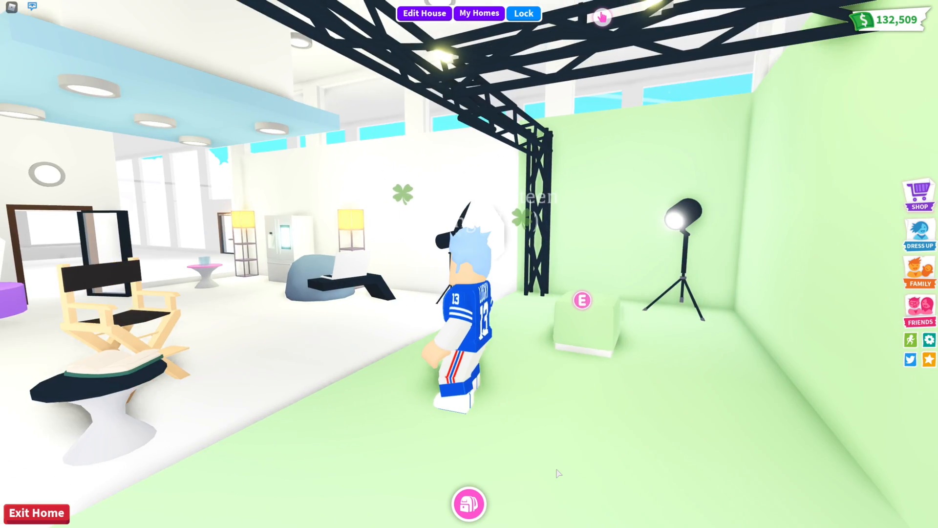
key(Right)
key(Right)
key(Right)
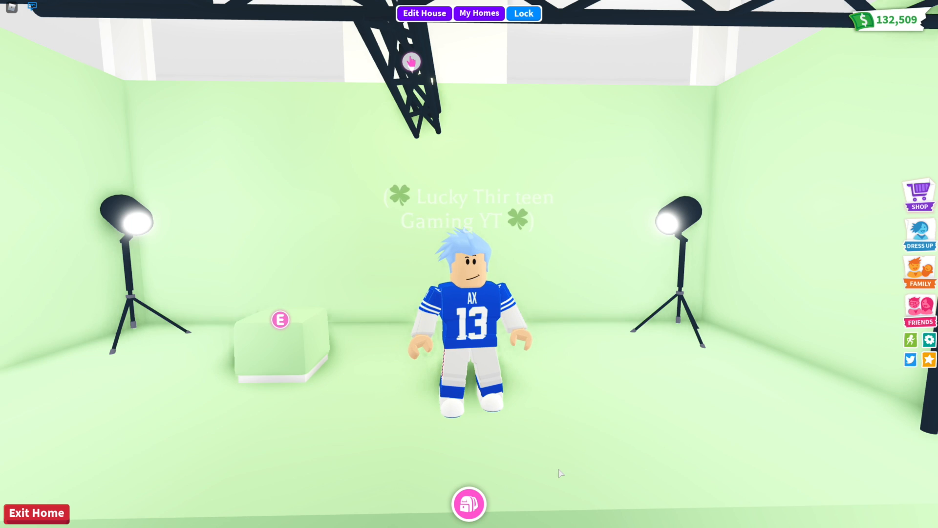
Reset the character's outfit to My Roblox Avatar and leave the dress-up editor
click(930, 240)
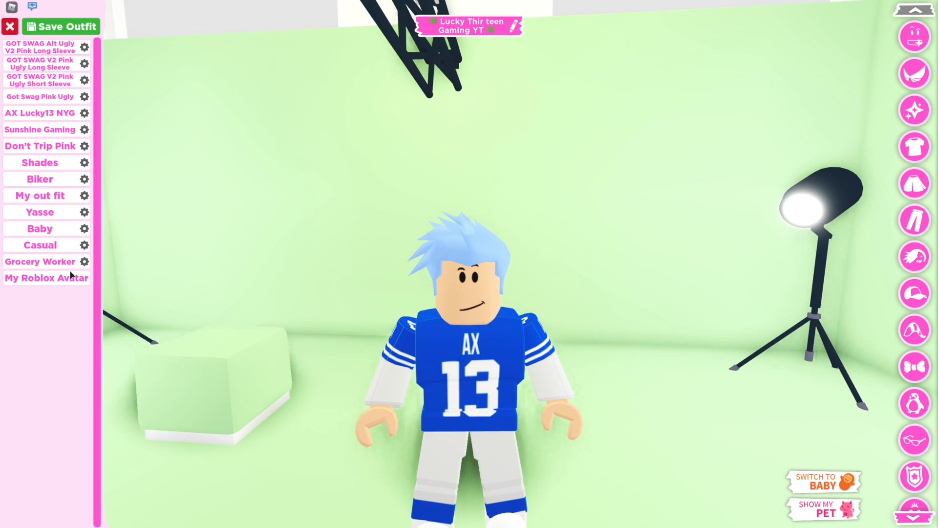
click(54, 277)
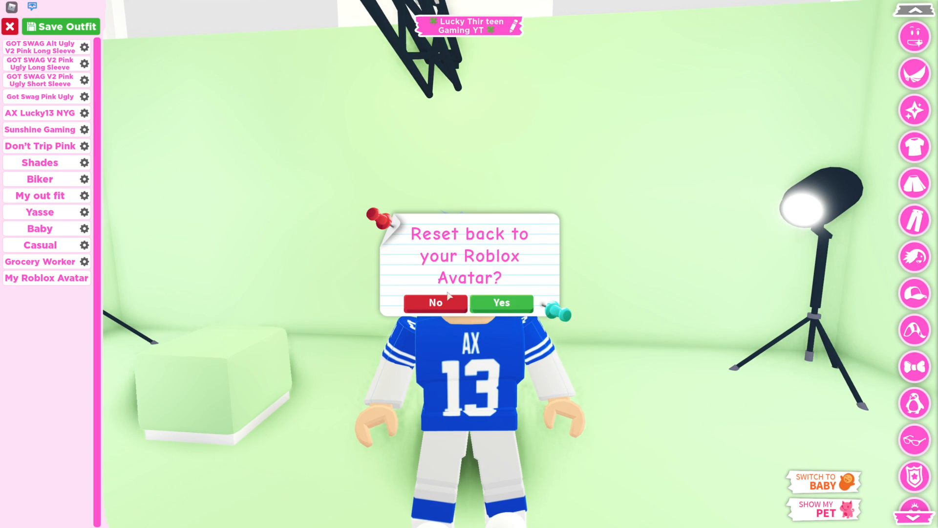
click(500, 303)
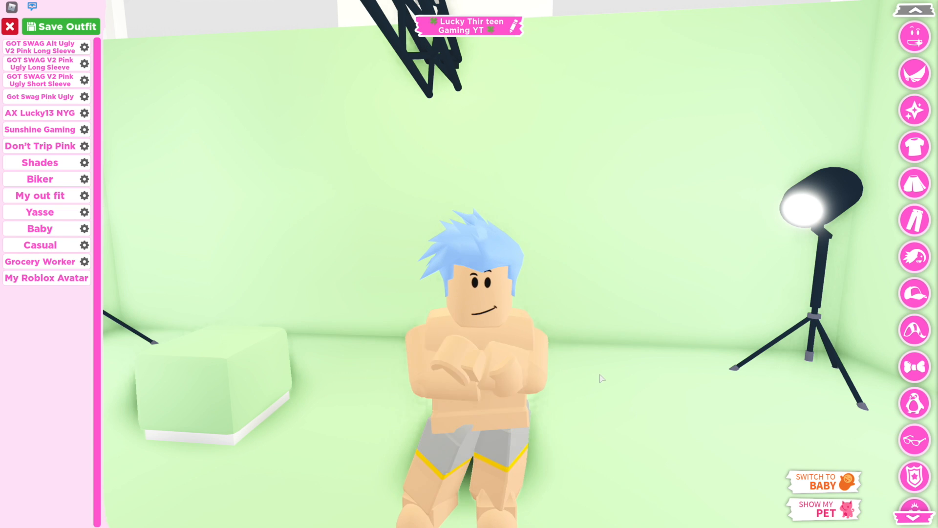
click(9, 27)
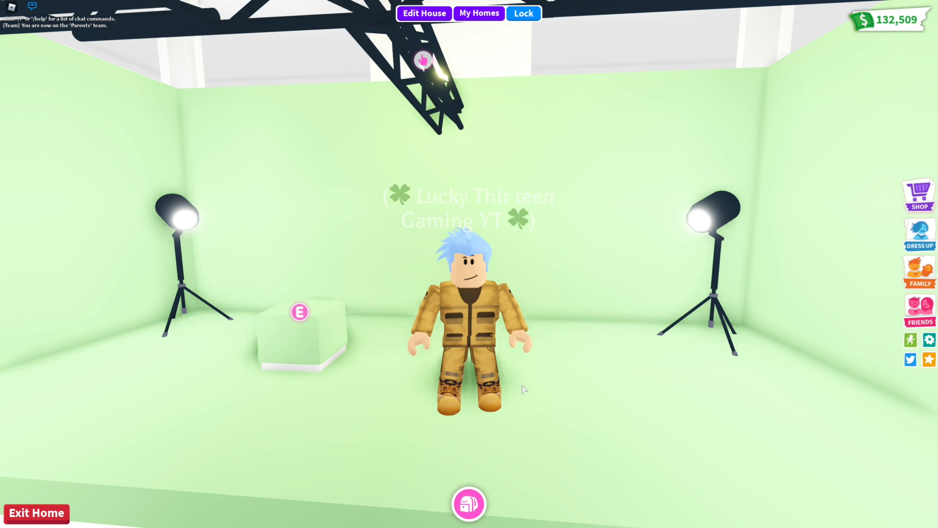
Examine the fossil shirt, trousers and boots on the avatar from the front, side and back
key(Right)
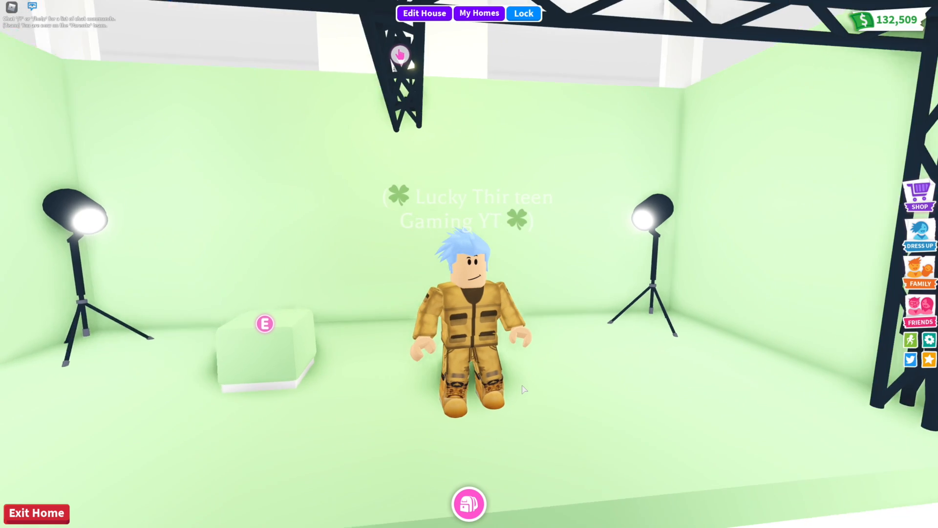
key(Right)
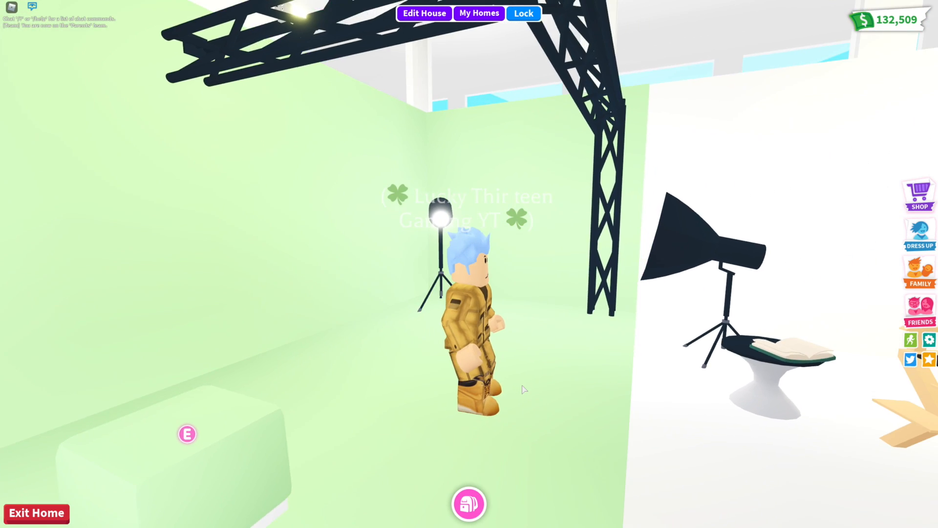
key(Right)
key(Right)
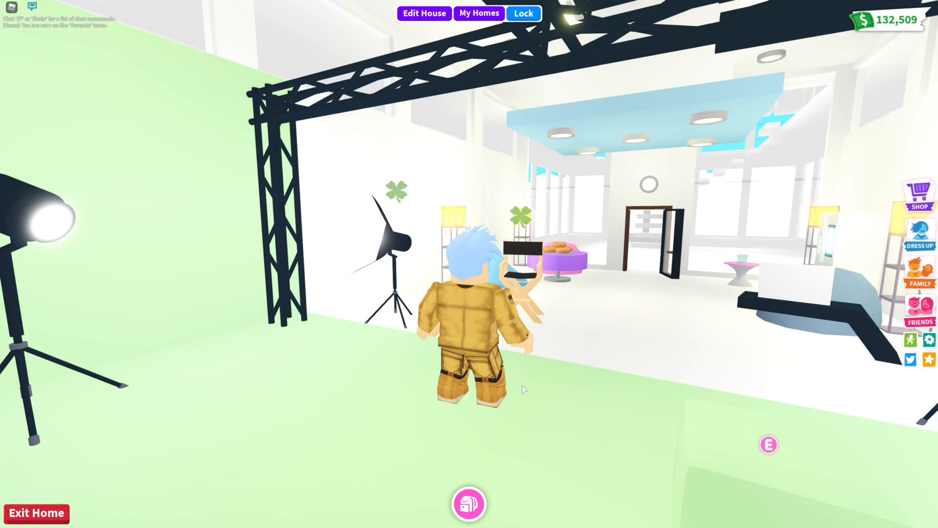
key(Right)
key(Right)
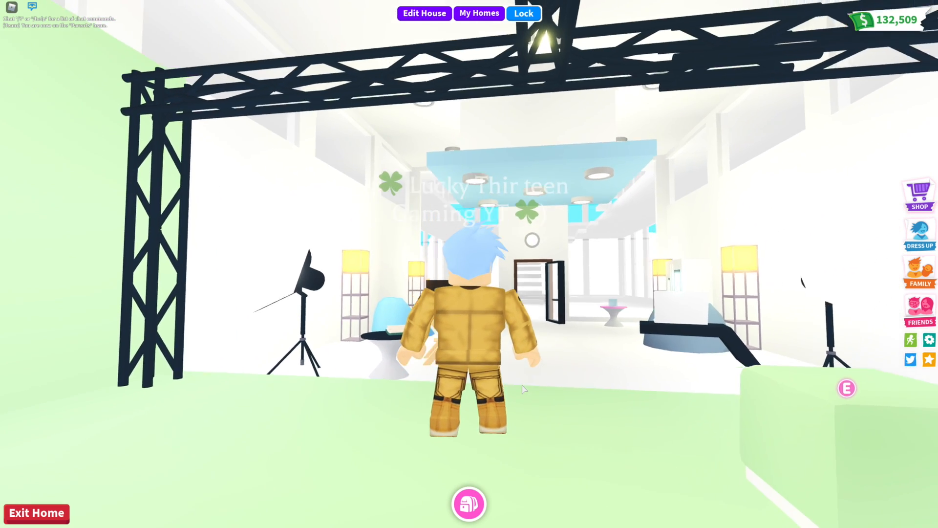
Circle the view around the avatar to inspect the fossil outfit from the back, both sides and the front
key(Right)
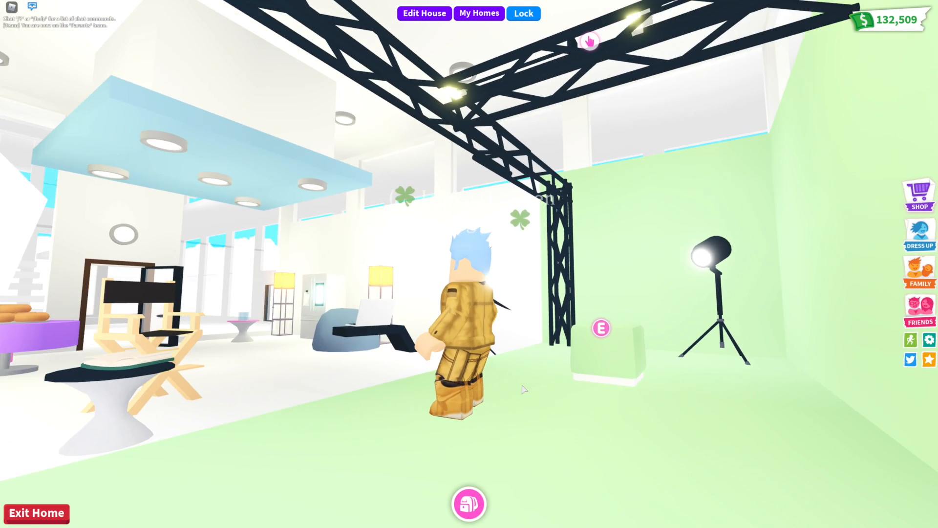
key(Right)
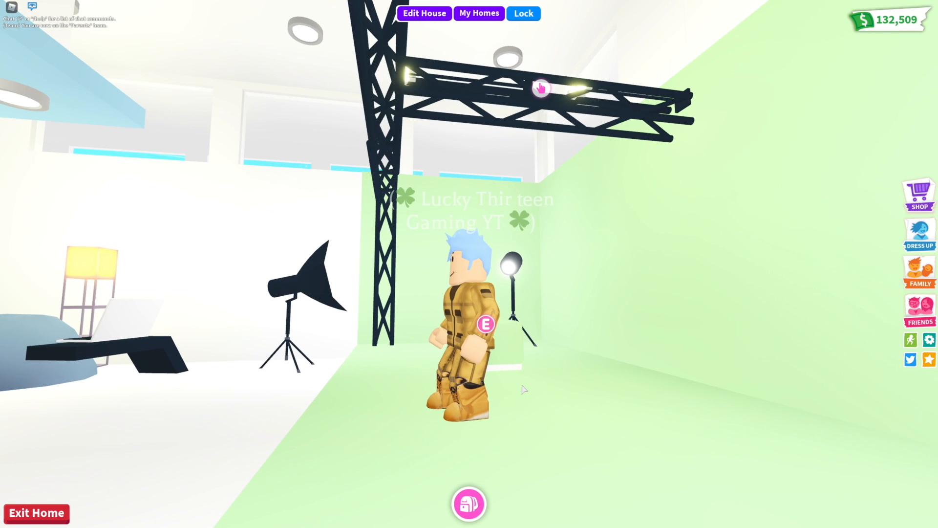
key(Right)
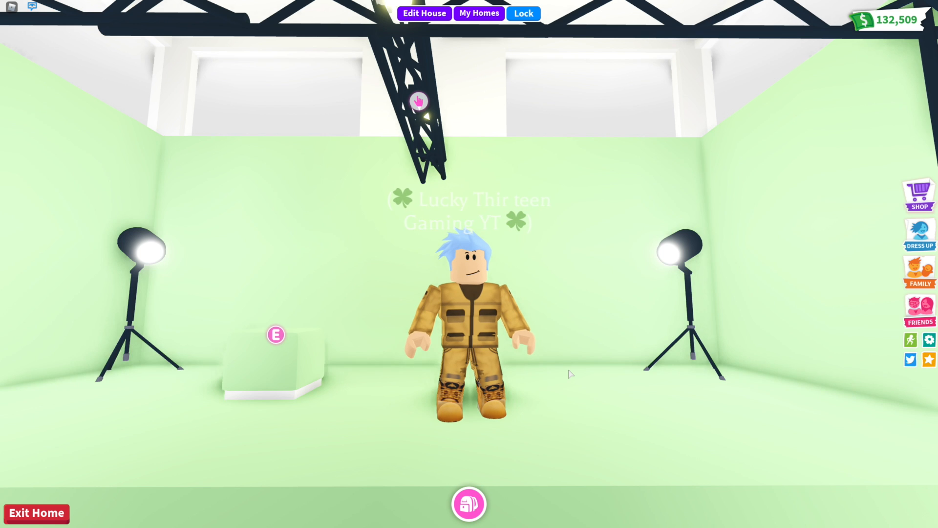
right_click(571, 374)
right_click(571, 374)
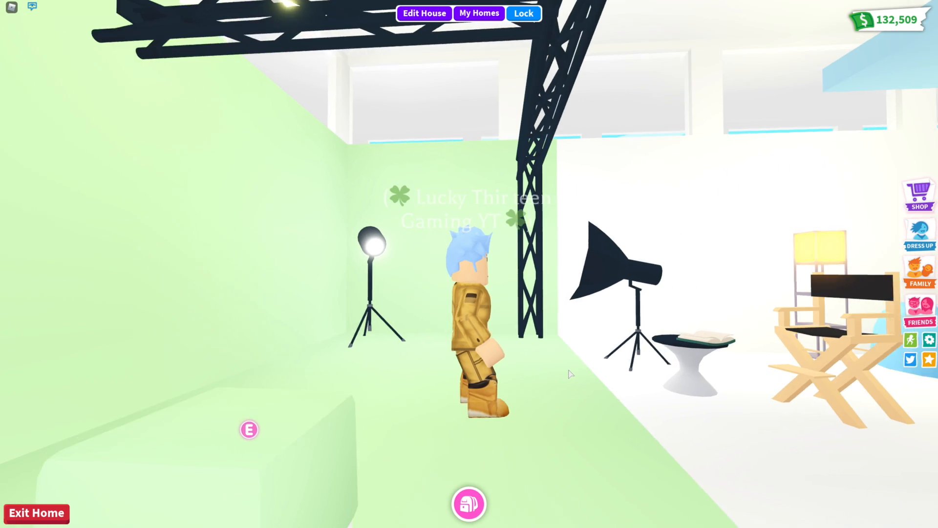
right_click(571, 374)
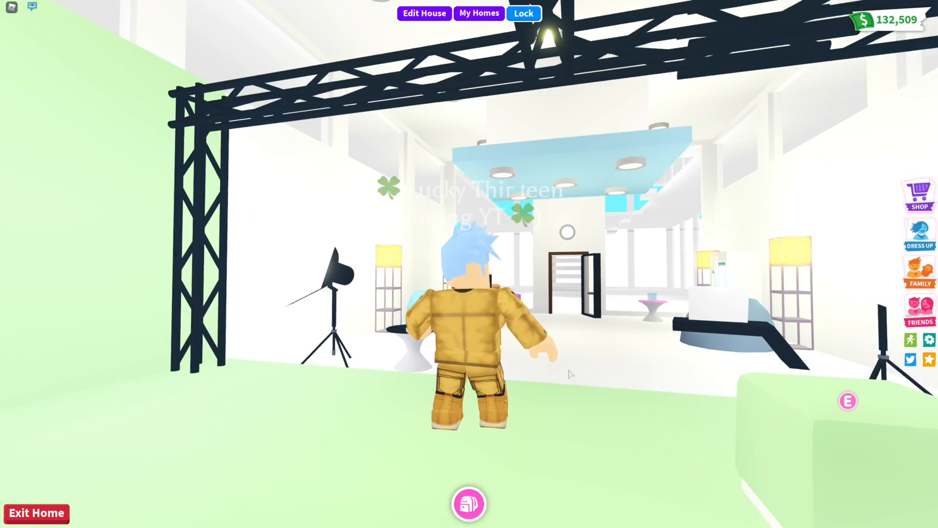
right_click(571, 373)
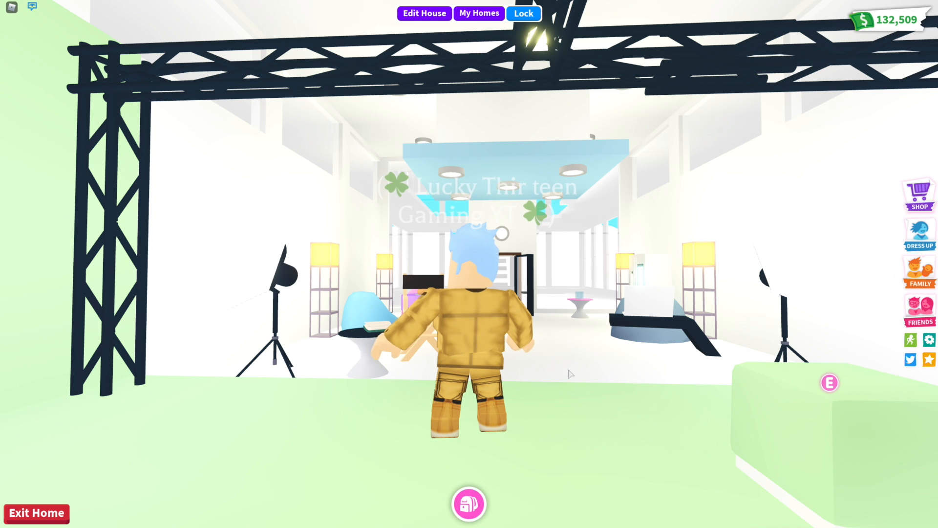
right_click(571, 374)
right_click(571, 374)
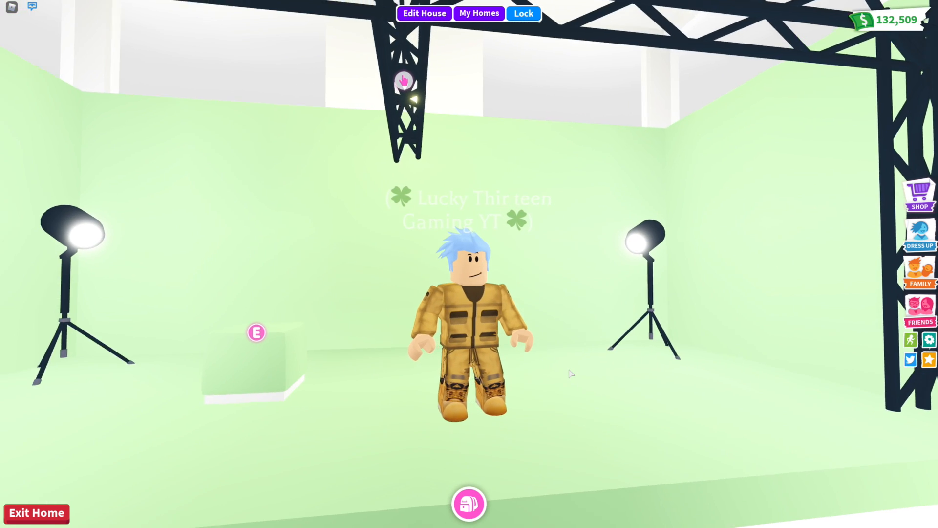
right_click(571, 374)
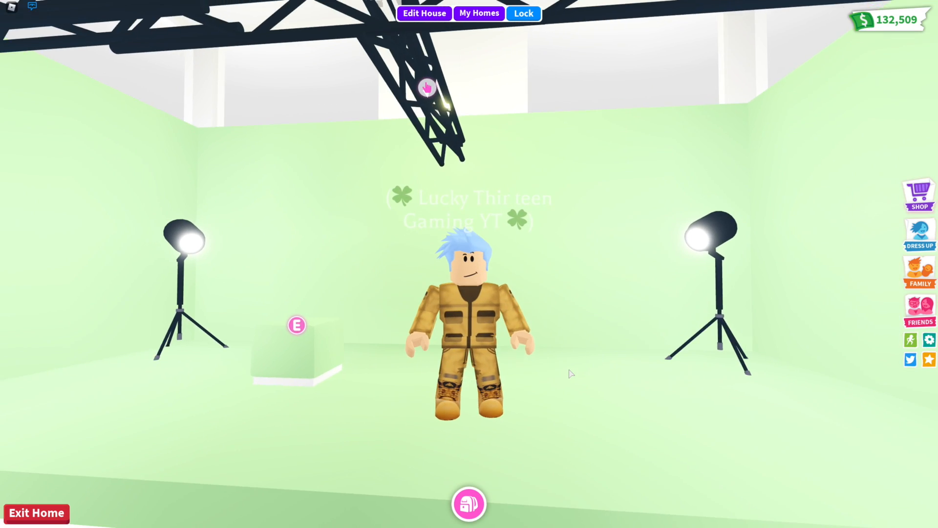